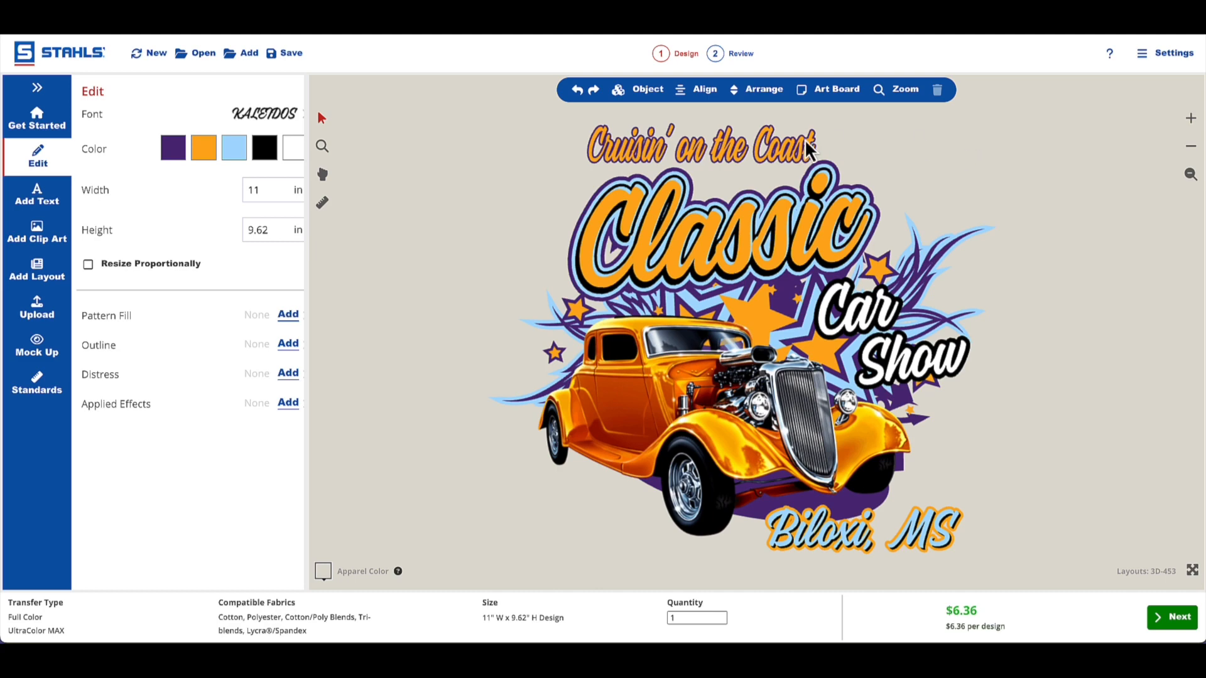
Adjust the position of "Cruisin' on the Coast" and shift the "Classic" text slightly left above the car
left_click(751, 156)
mouse_move(751, 155)
left_mouse_down()
mouse_move(748, 145)
mouse_move(764, 151)
left_mouse_up()
left_click(760, 227)
mouse_move(760, 227)
left_mouse_down()
mouse_move(757, 202)
mouse_move(753, 283)
mouse_move(752, 200)
mouse_move(679, 245)
mouse_move(757, 228)
left_mouse_up()
left_click(1061, 215)
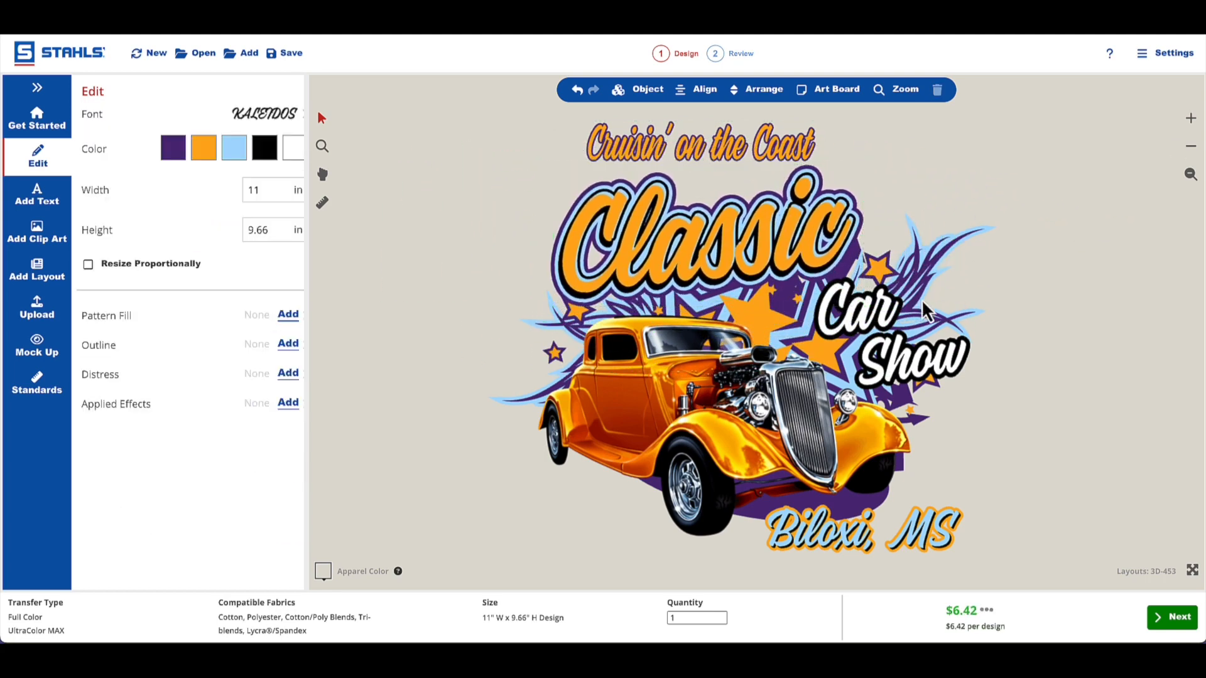
Try moving the purple and light-blue star clip art away from the design and undo both moves
mouse_move(955, 257)
left_mouse_down()
mouse_move(1068, 297)
mouse_move(1125, 274)
left_mouse_up()
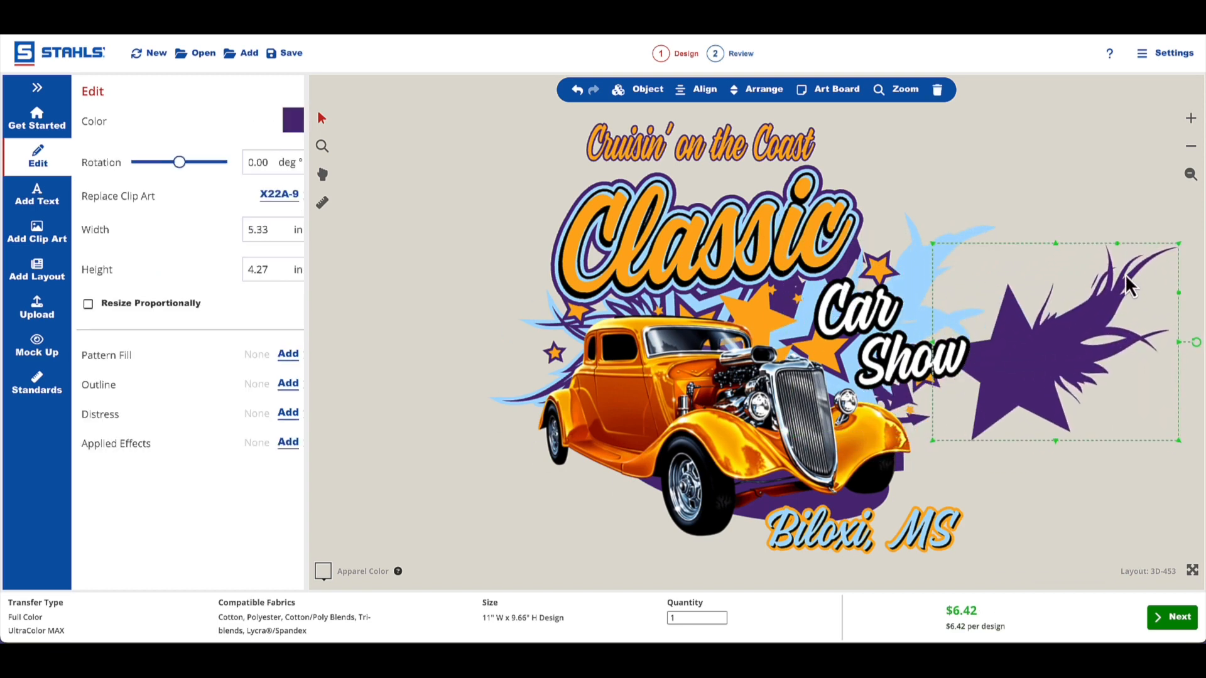
mouse_move(913, 248)
left_mouse_down()
mouse_move(951, 201)
mouse_move(1062, 157)
mouse_move(1028, 184)
left_mouse_up()
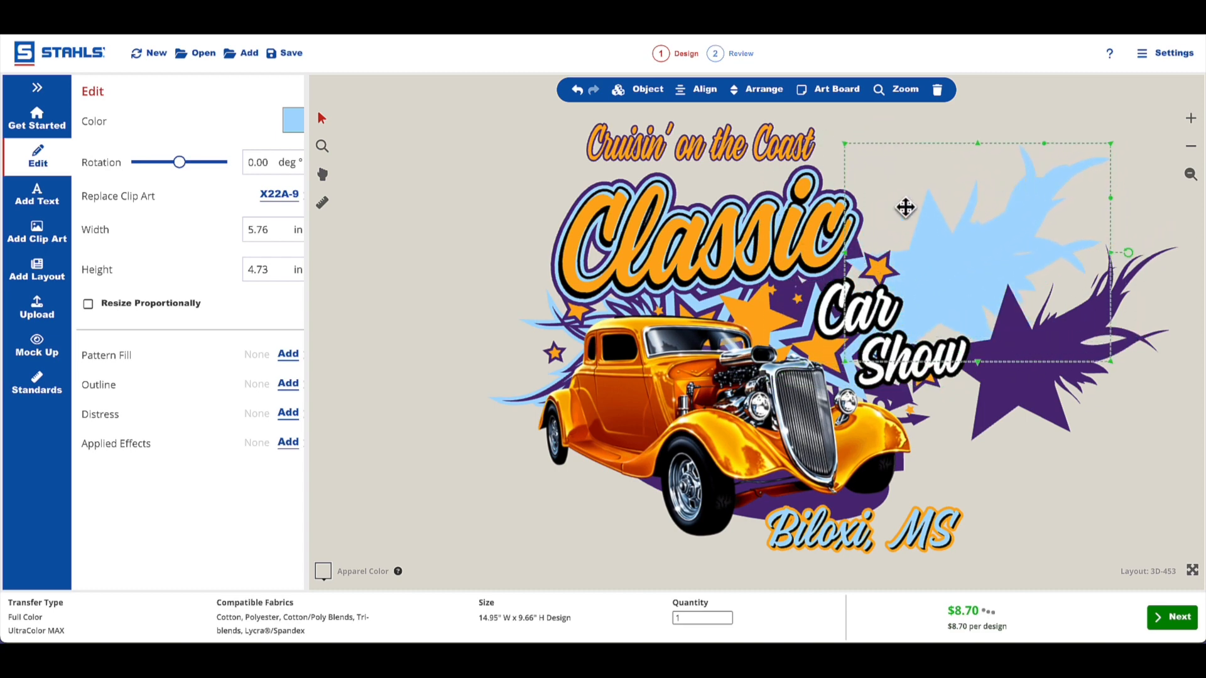
left_click(576, 91)
left_click(577, 91)
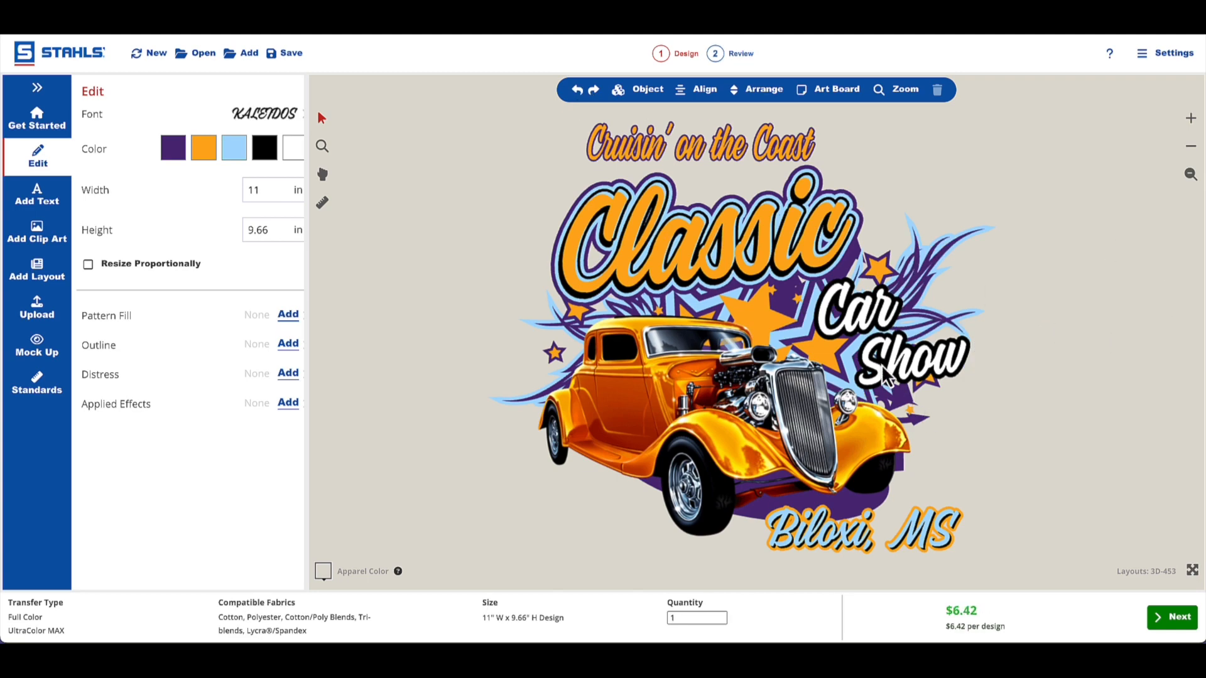
Try shifting the car clip art toward the right side of the design and undo the move
left_click_drag(842, 327, 1051, 361)
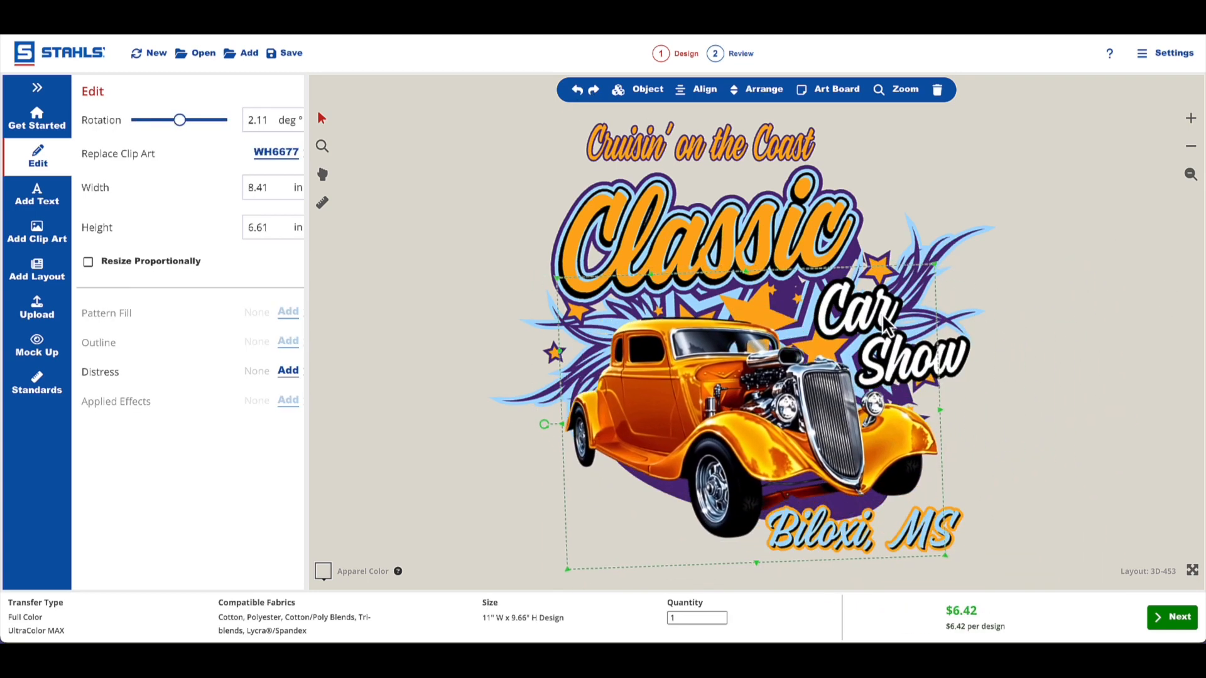
left_click(577, 91)
left_click(879, 408)
left_click(1005, 352)
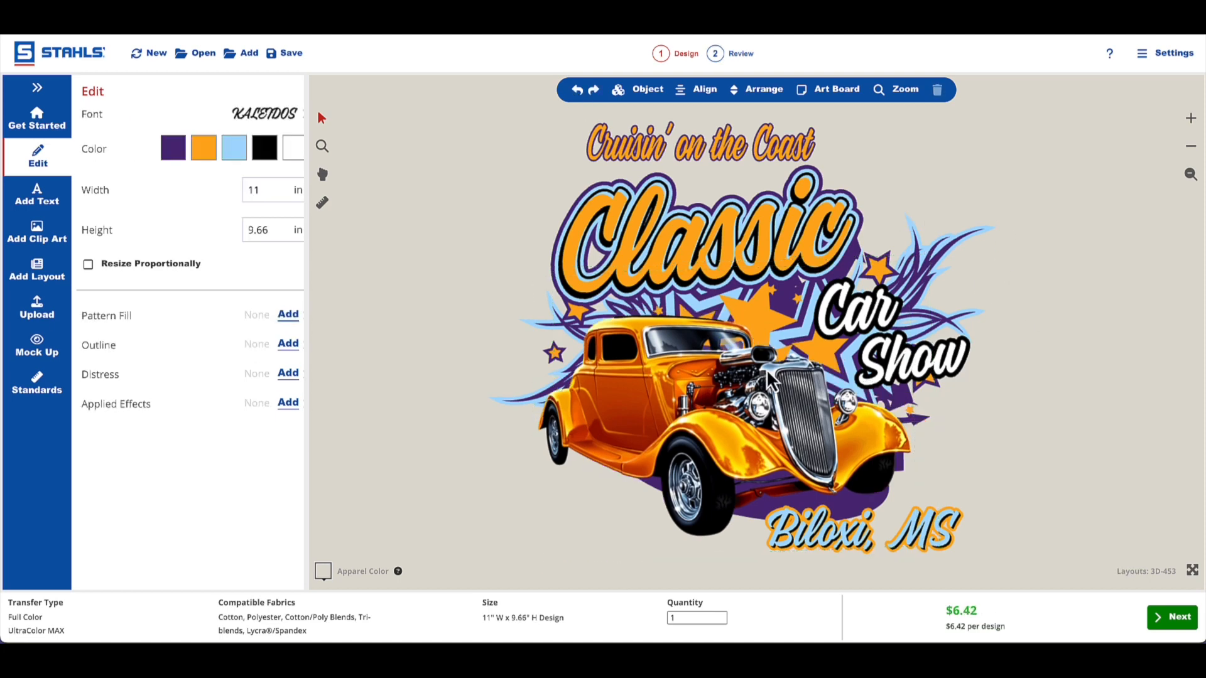
Move the car left of the star background, and move "Car" and "Show" together out to the right of the design
left_click_drag(754, 408, 644, 418)
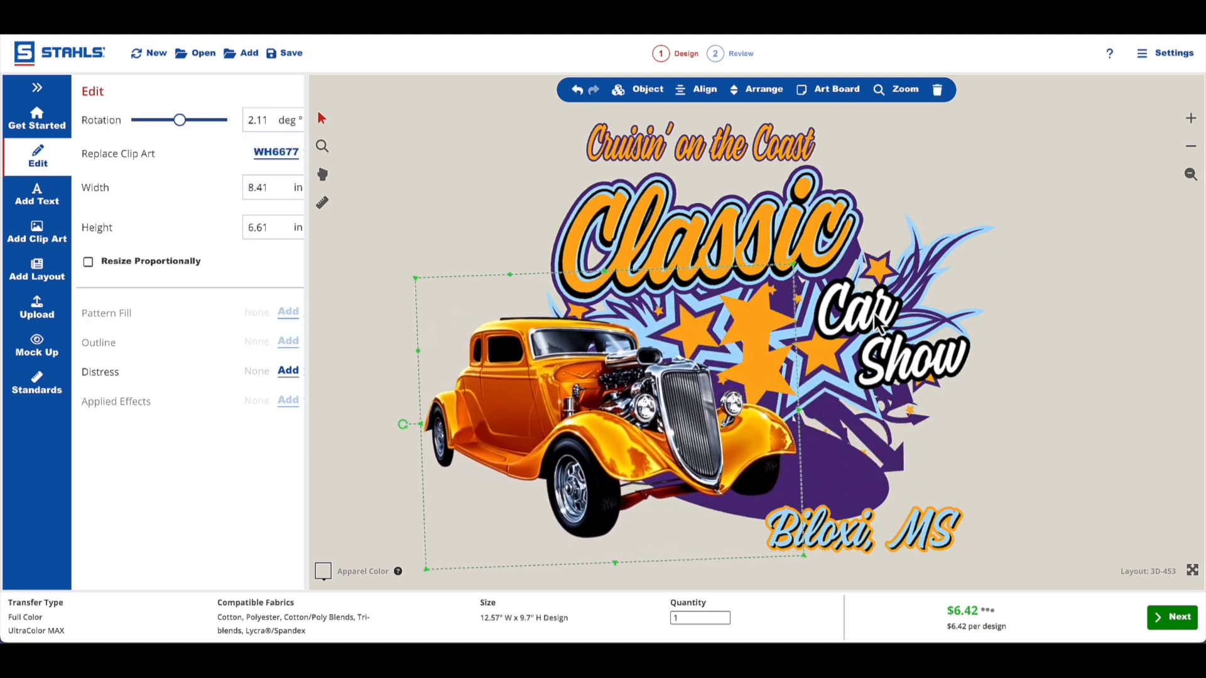
left_click(927, 370)
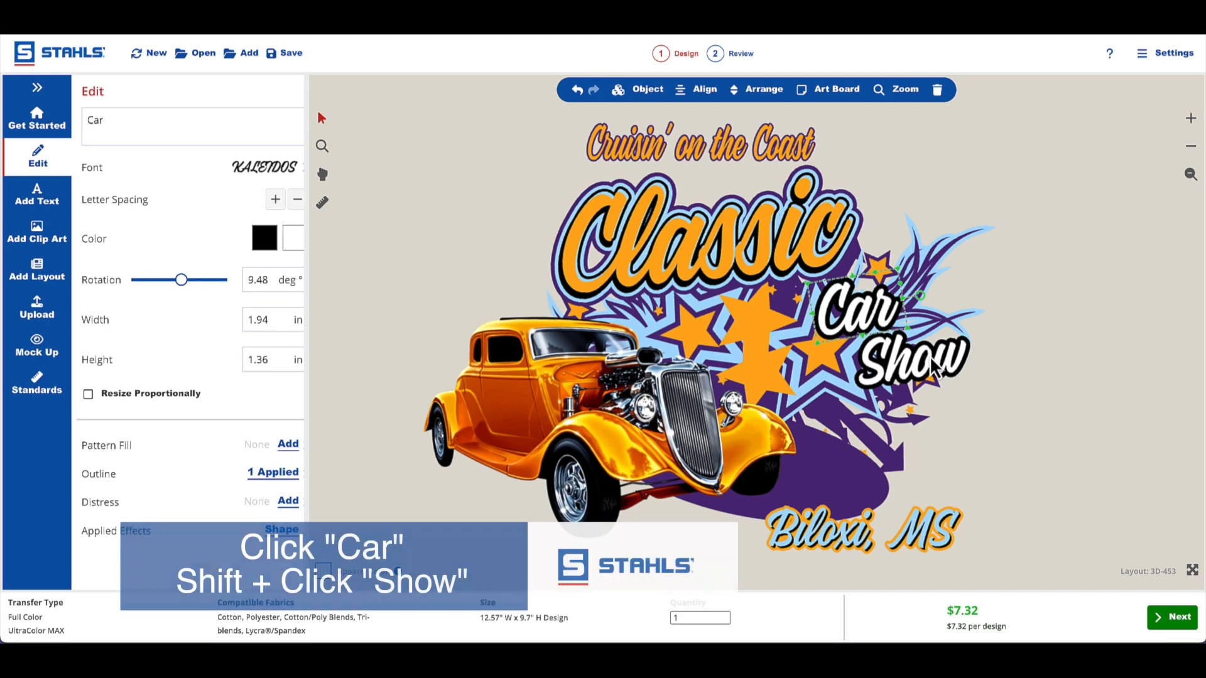
left_click(939, 368, "shift")
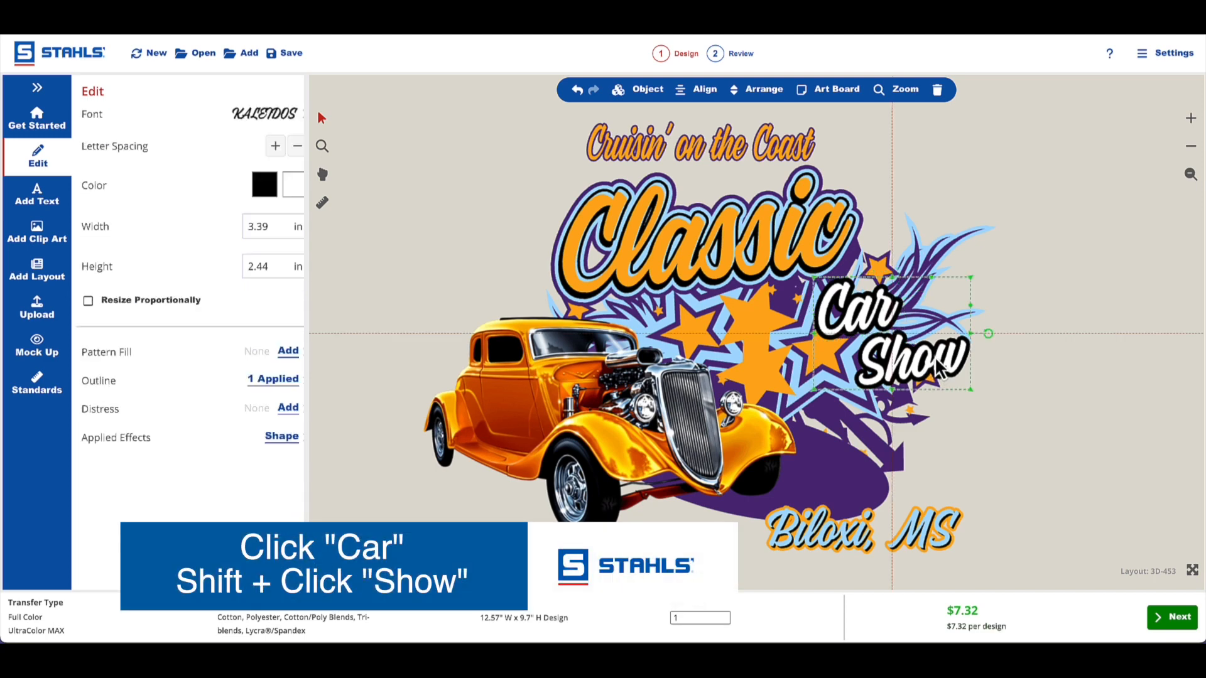
left_click_drag(873, 369, 1111, 344)
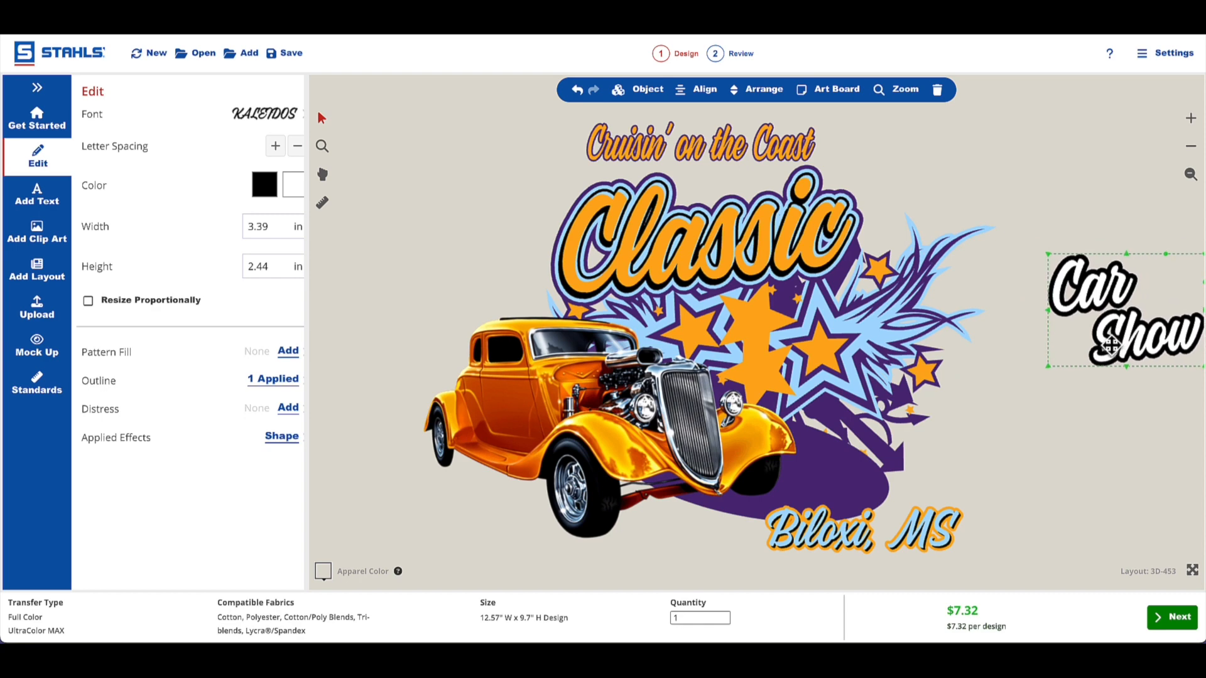
left_click(1002, 179)
left_click_drag(646, 421, 577, 455)
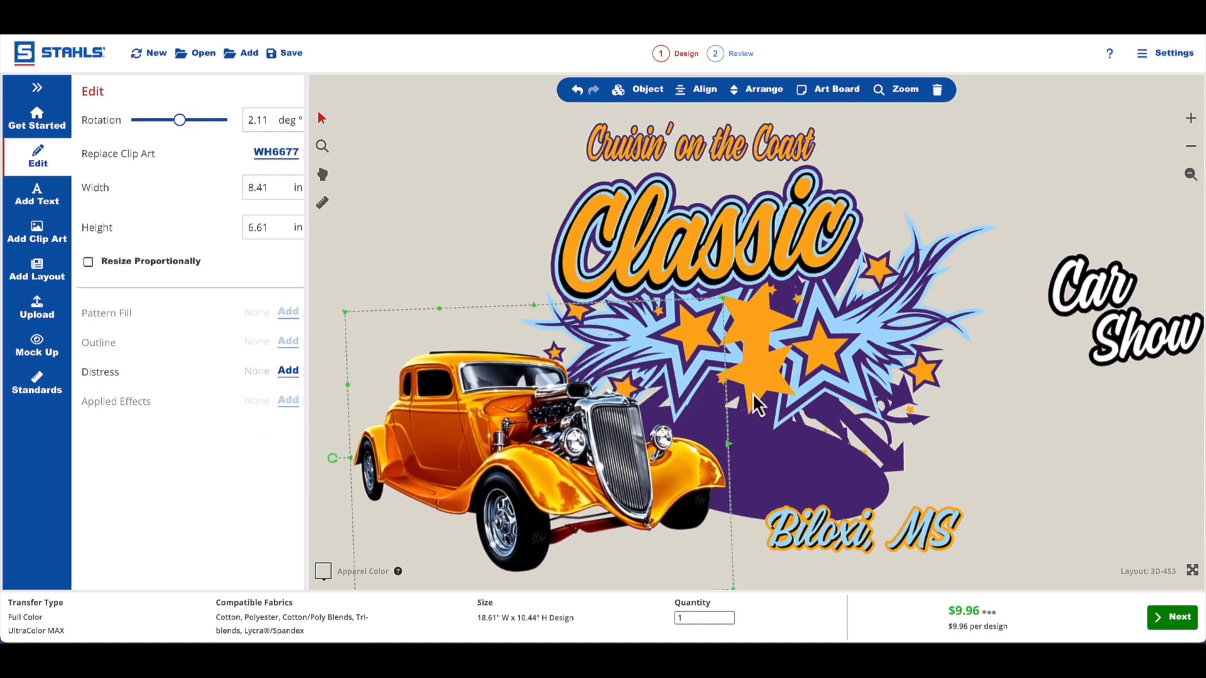
Move the car farther left to clear the star background, undoing the trial moves of individual star pieces
left_click(748, 340)
left_click_drag(777, 344, 842, 417)
left_click(577, 91)
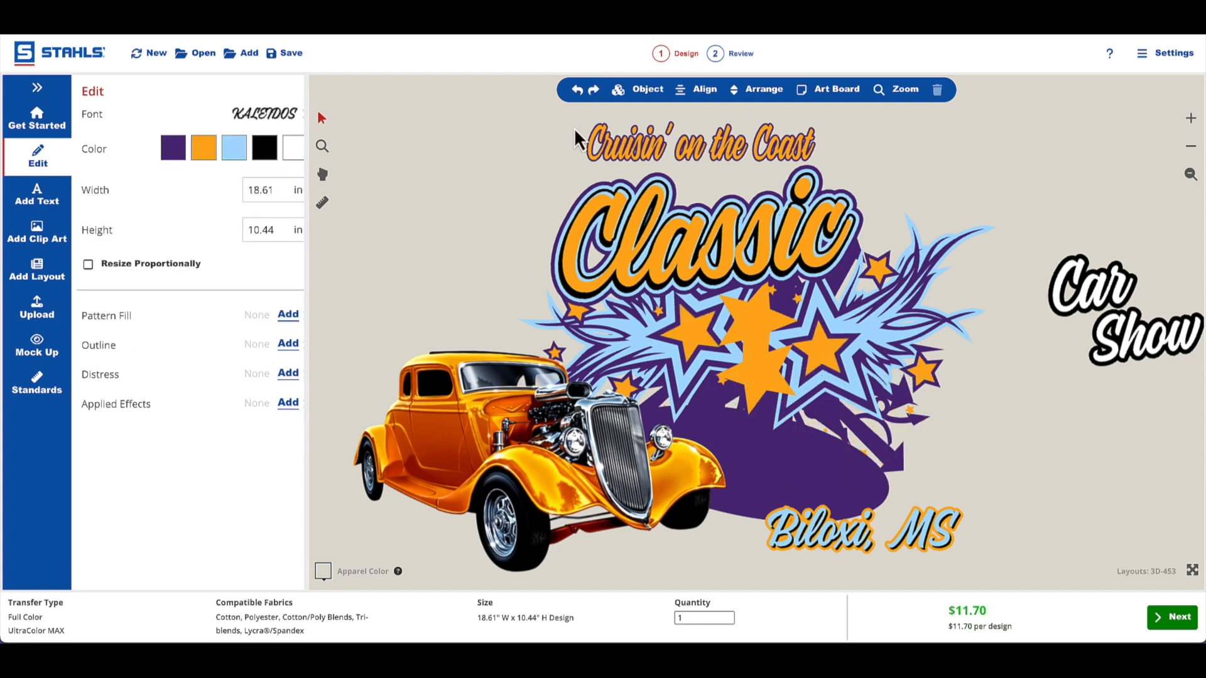
left_click_drag(632, 354, 548, 380)
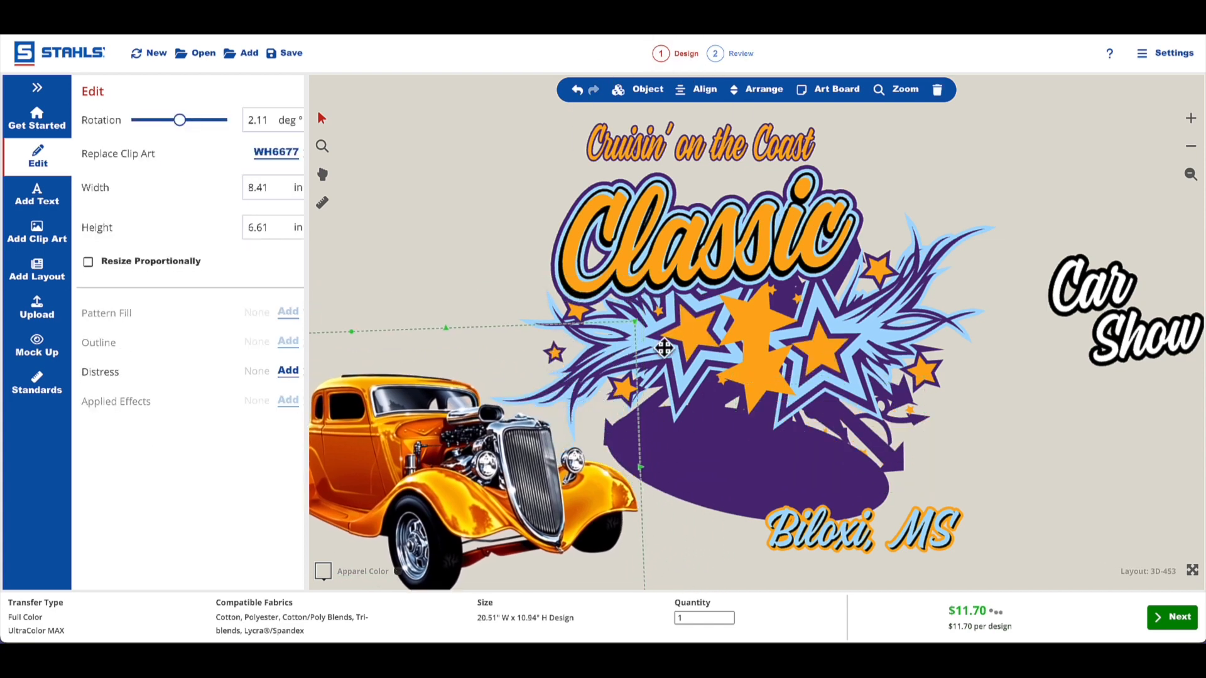
mouse_move(692, 332)
left_mouse_down()
mouse_move(576, 318)
mouse_move(696, 343)
mouse_move(706, 329)
left_mouse_up()
left_click(579, 92)
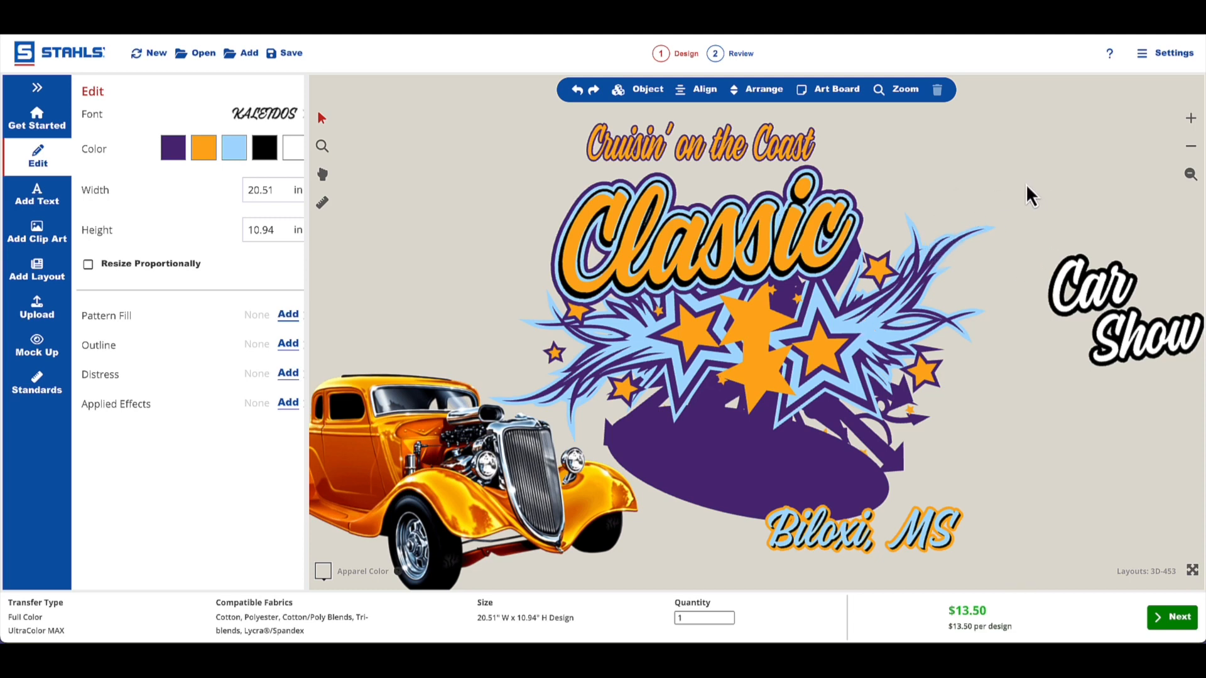
Select all the star, flame and purple oval background pieces, without the text or car, and group them
left_click_drag(1015, 179, 467, 535)
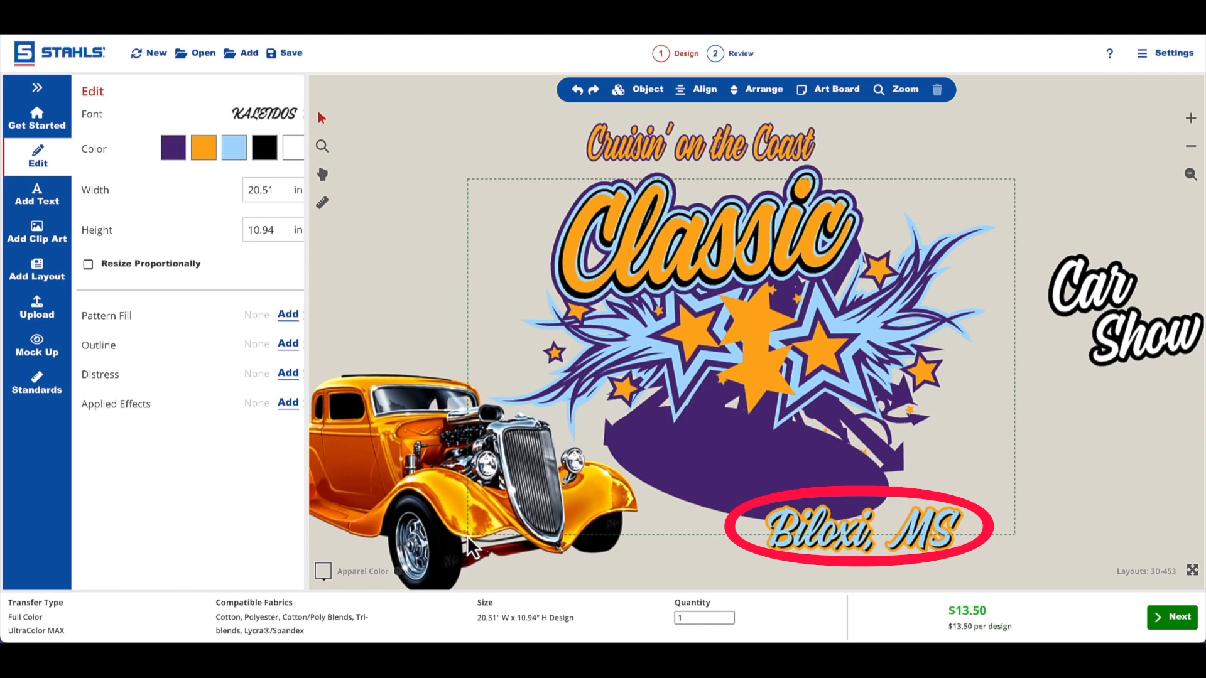
left_click_drag(468, 535, 467, 536)
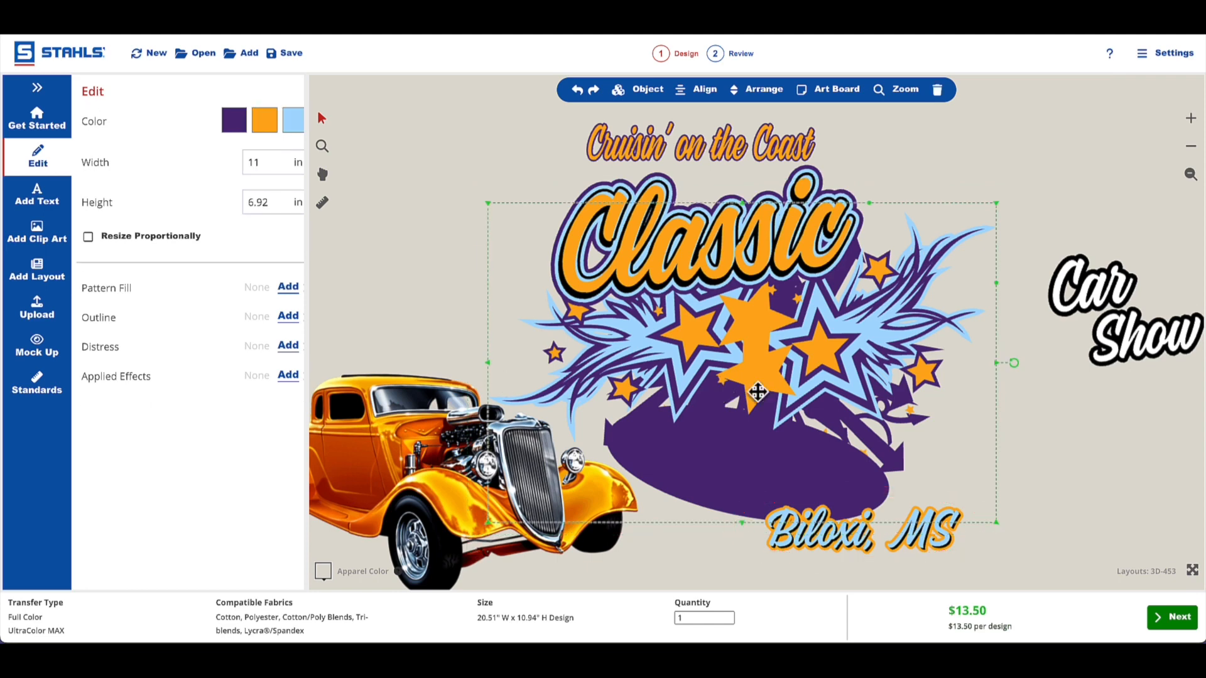
mouse_move(865, 362)
left_mouse_down()
mouse_move(952, 389)
mouse_move(952, 297)
mouse_move(798, 236)
mouse_move(640, 286)
mouse_move(659, 358)
mouse_move(857, 433)
mouse_move(912, 356)
mouse_move(854, 344)
mouse_move(861, 359)
left_mouse_up()
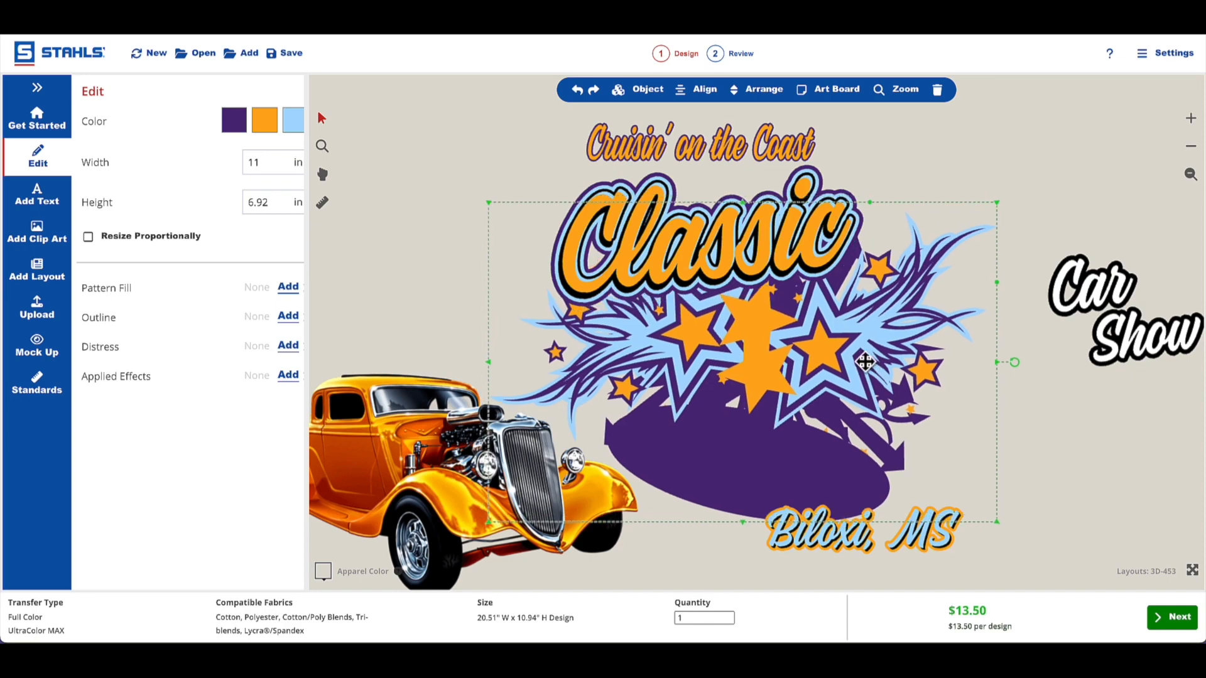
left_click(647, 89)
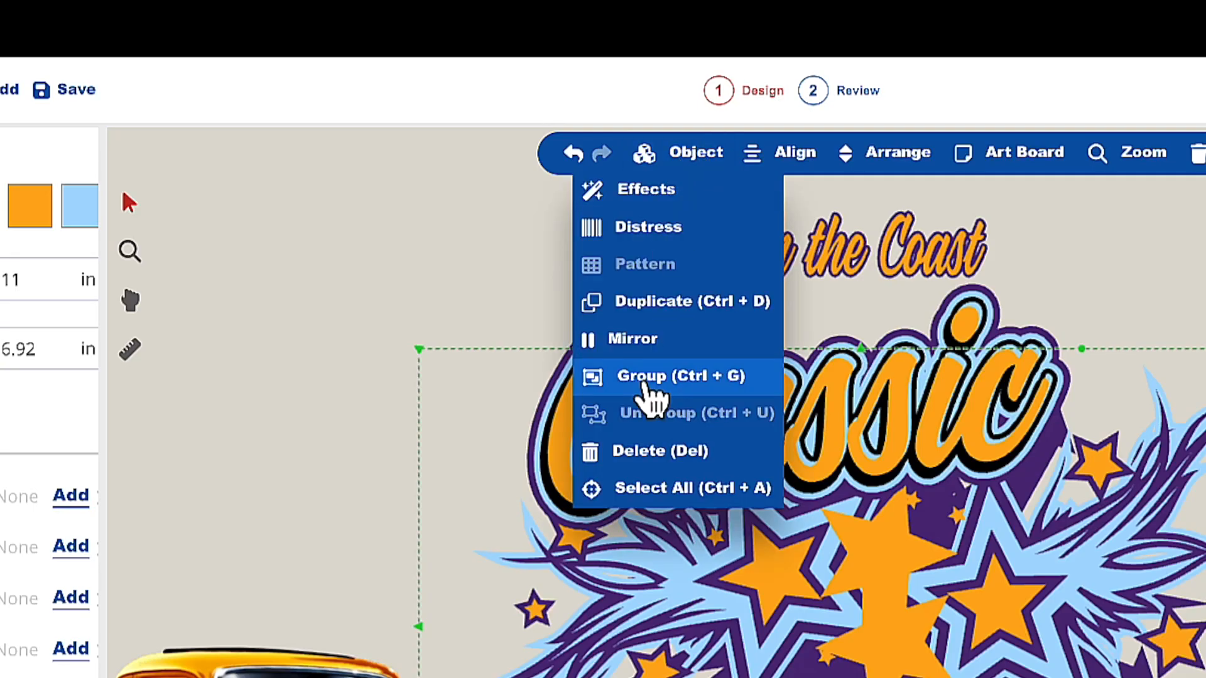
left_click(650, 380)
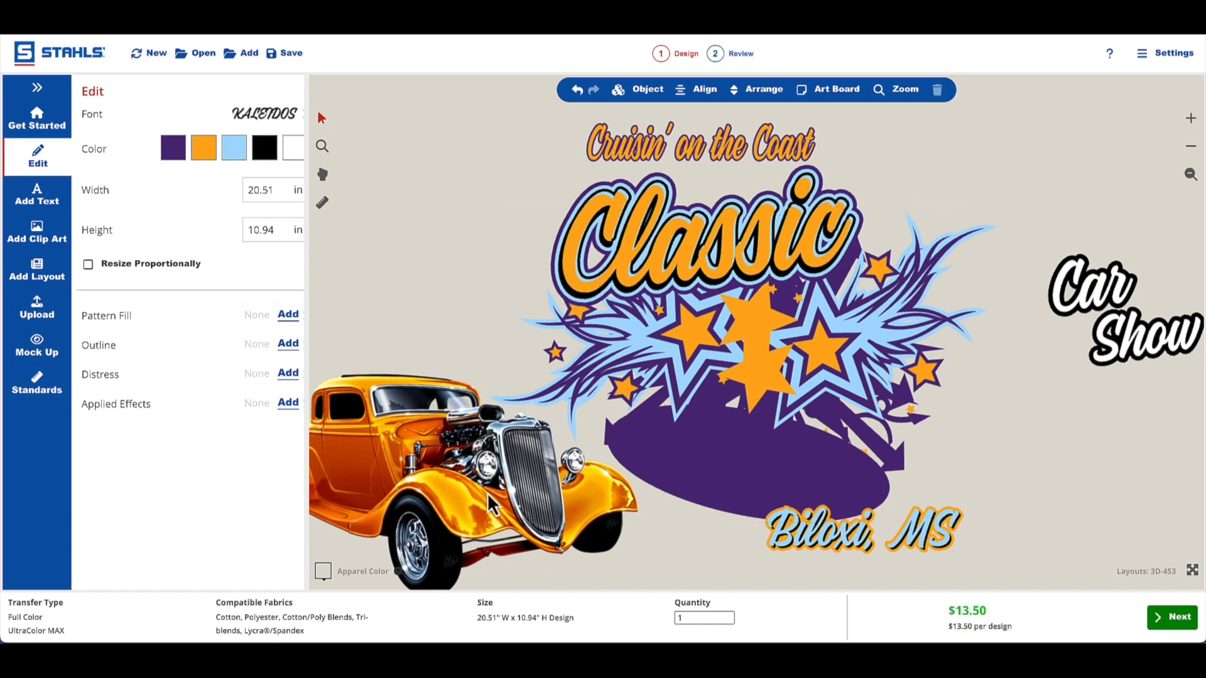
Shift the grouped star background slightly left and place the car back over it beneath "Classic"
mouse_move(720, 415)
left_mouse_down()
mouse_move(739, 420)
mouse_move(693, 401)
mouse_move(817, 496)
mouse_move(746, 409)
mouse_move(722, 419)
mouse_move(696, 410)
mouse_move(705, 416)
mouse_move(704, 397)
mouse_move(701, 415)
left_mouse_up()
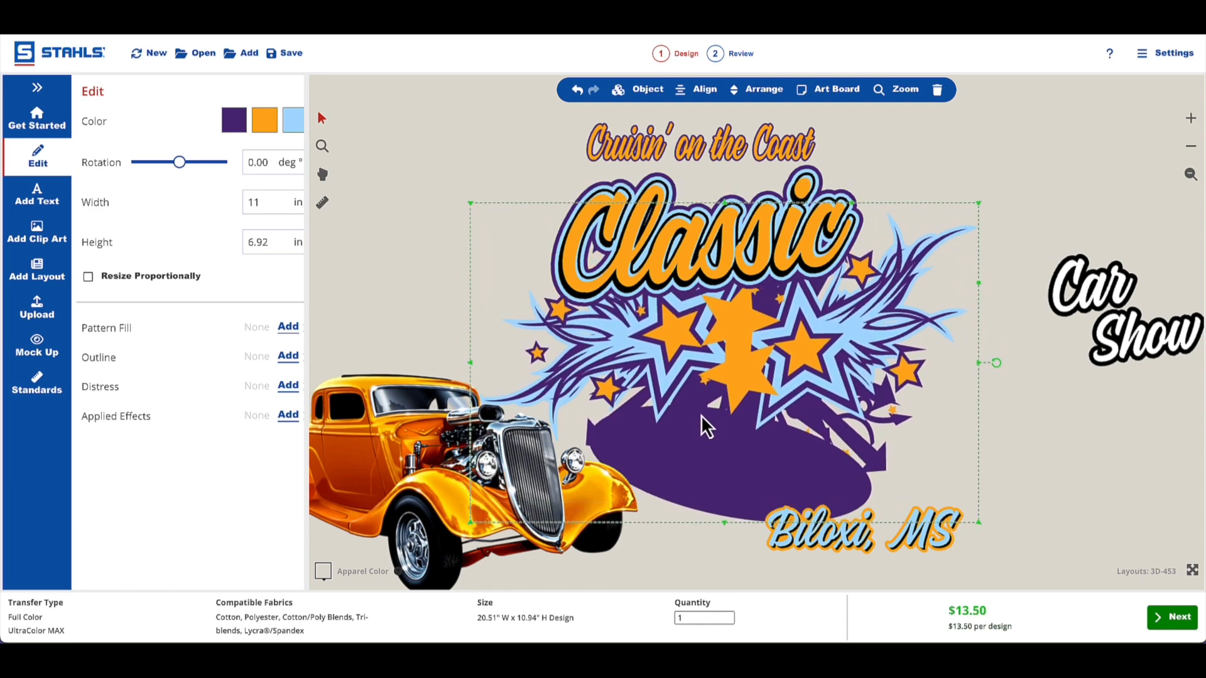
left_click(462, 314)
left_click(445, 485)
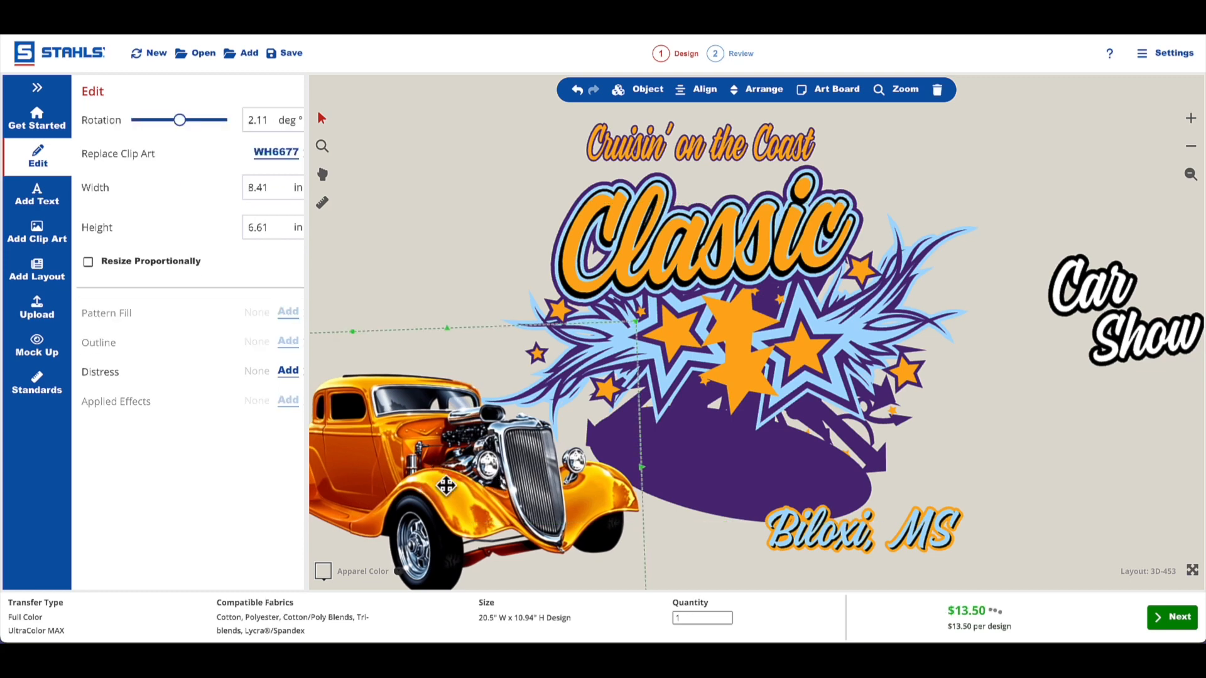
left_click_drag(446, 485, 698, 421)
Move "Car" and "Show" together back below the end of "Classic" and nudge the car slightly into place
left_click(1100, 293)
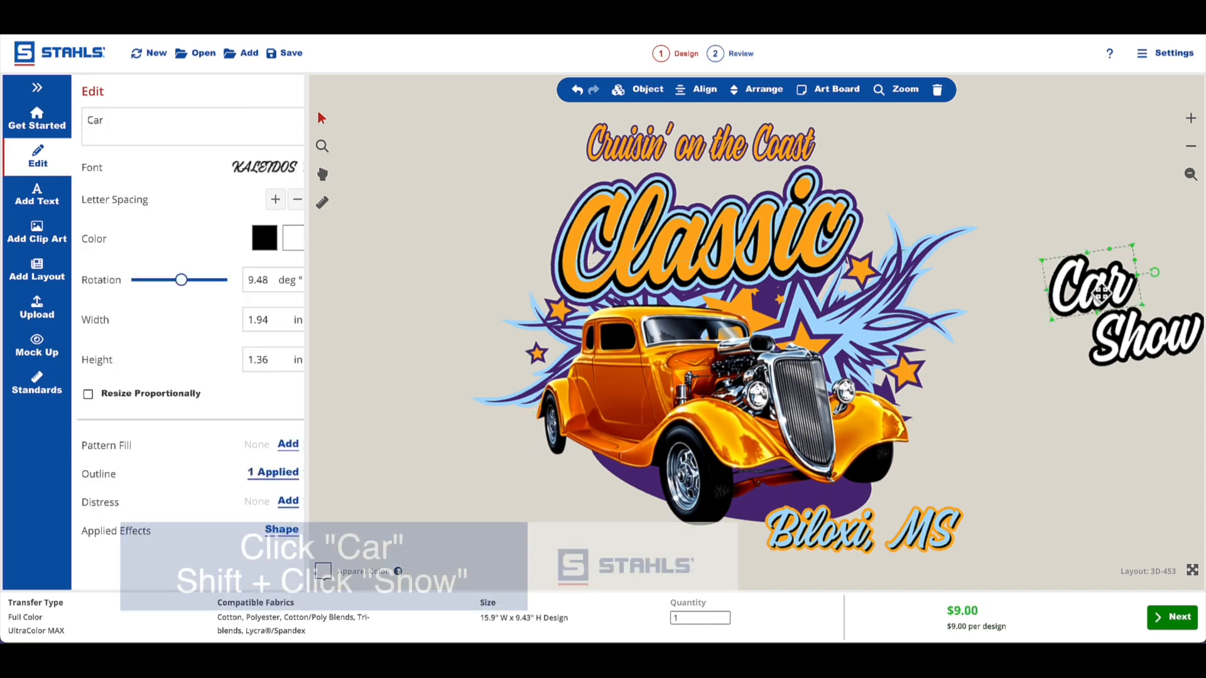
left_click(1136, 341, "shift")
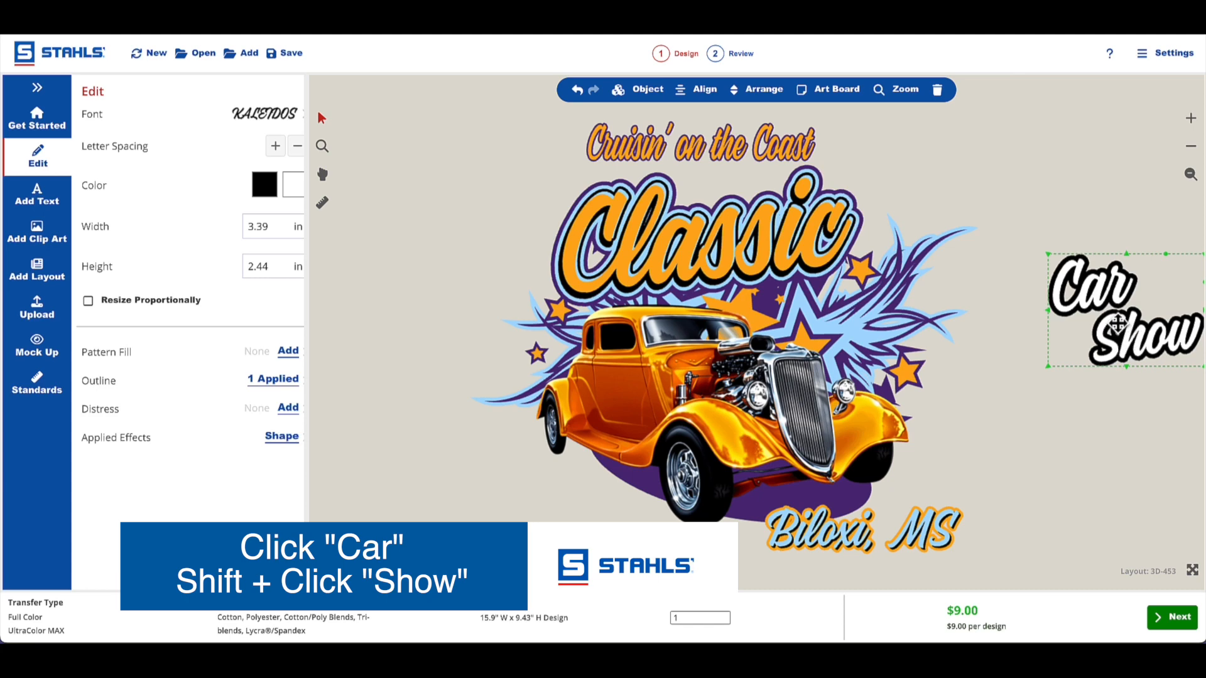
left_click_drag(1104, 292, 867, 317)
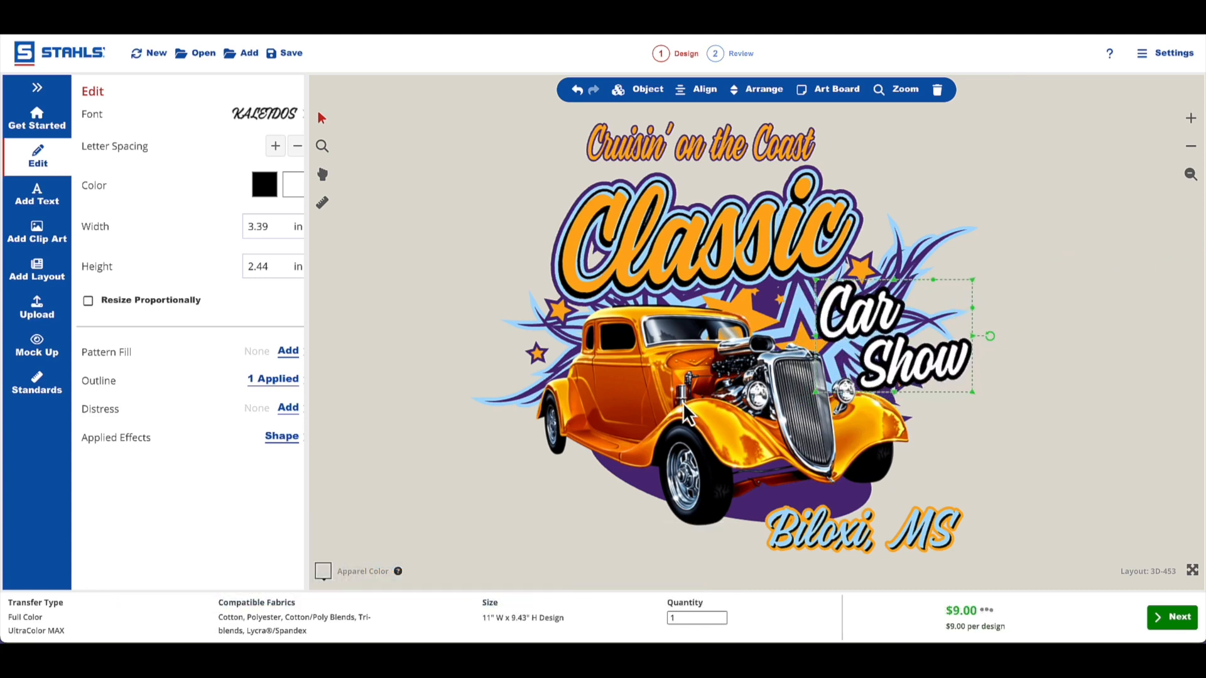
left_click_drag(684, 406, 678, 402)
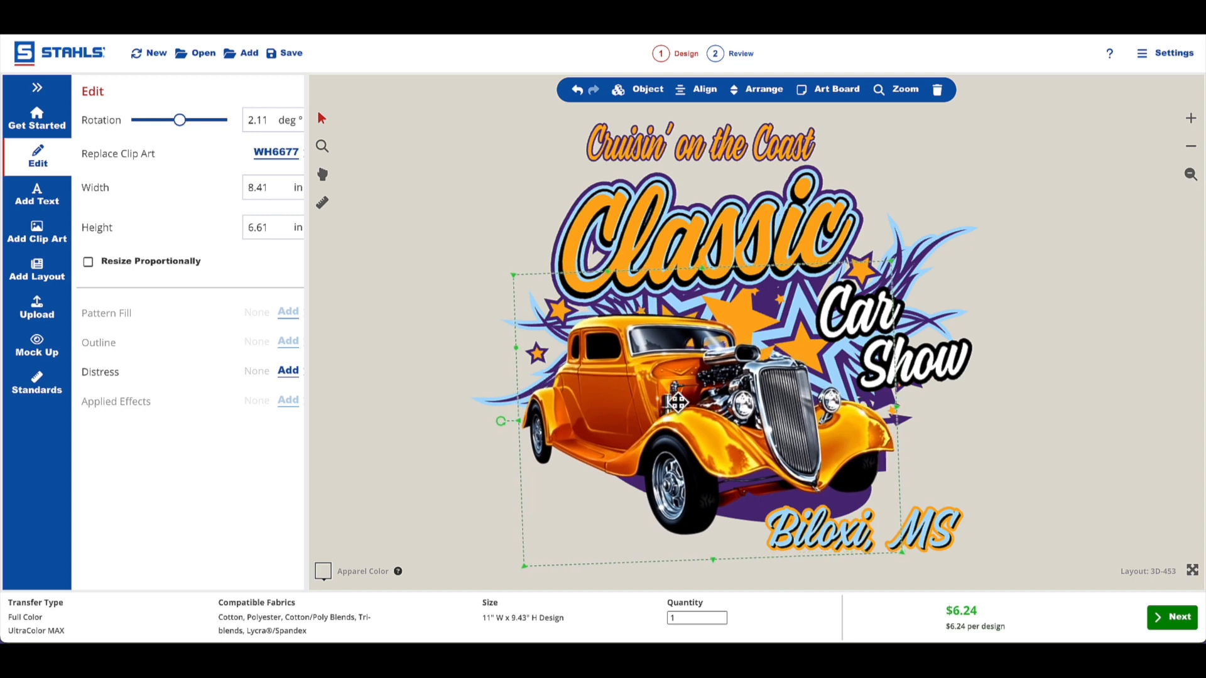
left_click(920, 158)
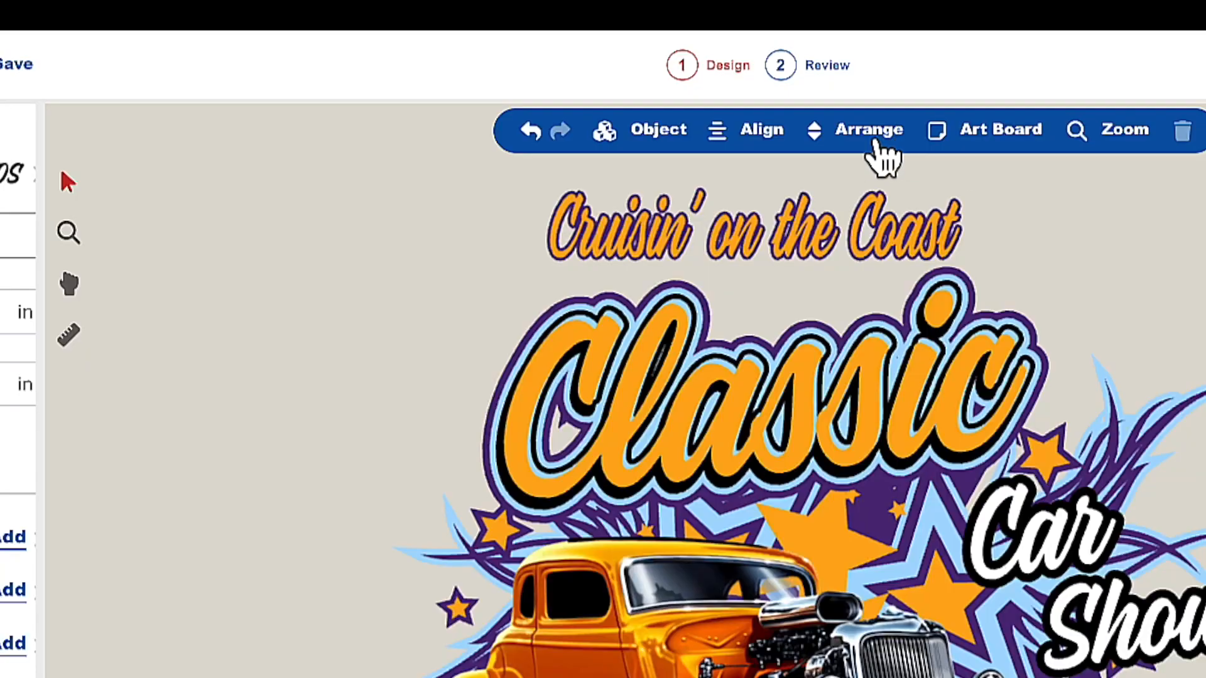
Select every element of the car show design and group them into one object
left_click(641, 92)
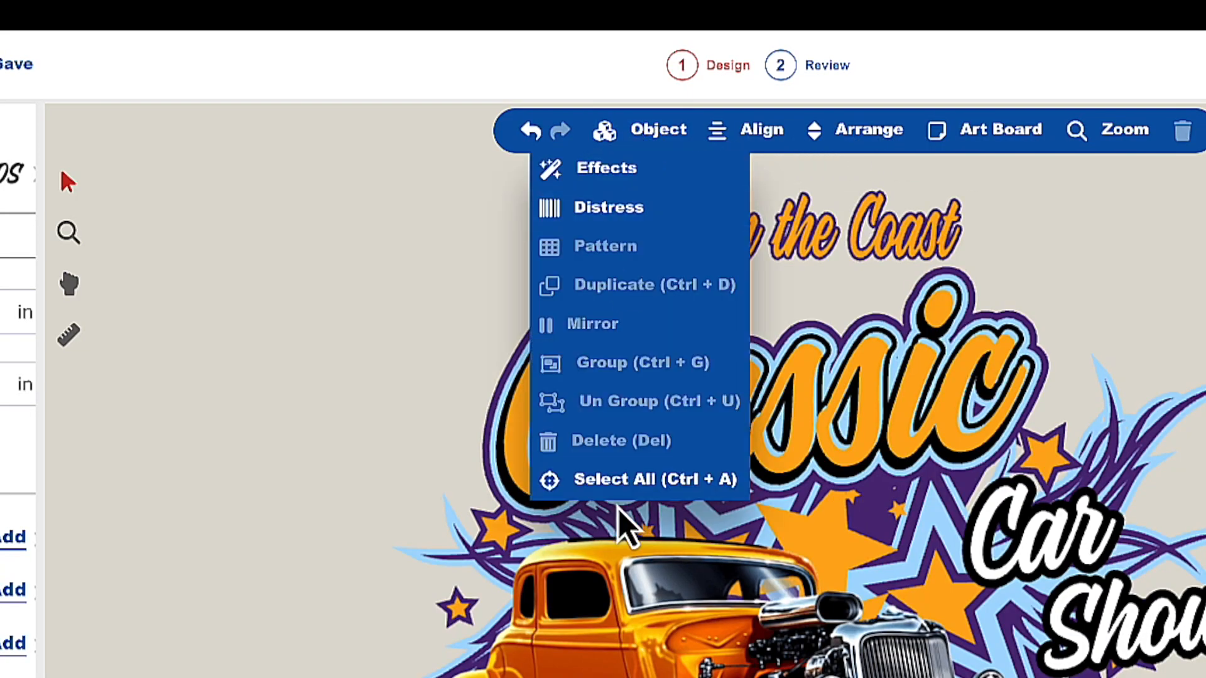
left_click(613, 482)
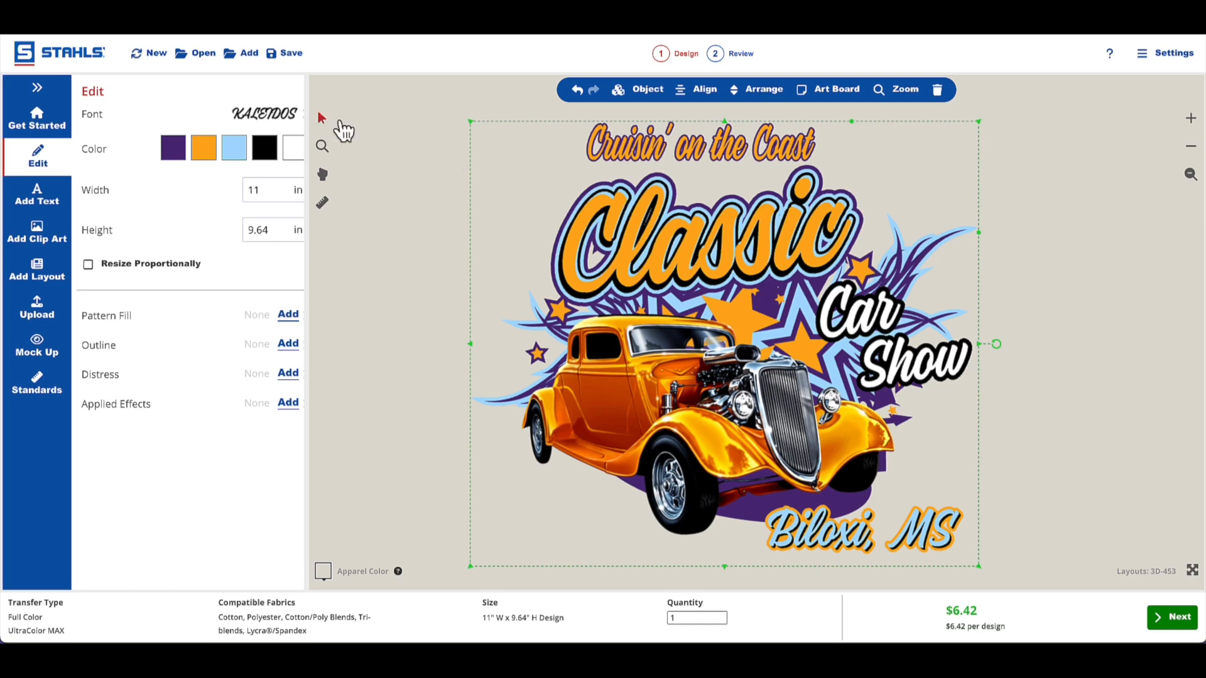
left_click(649, 93)
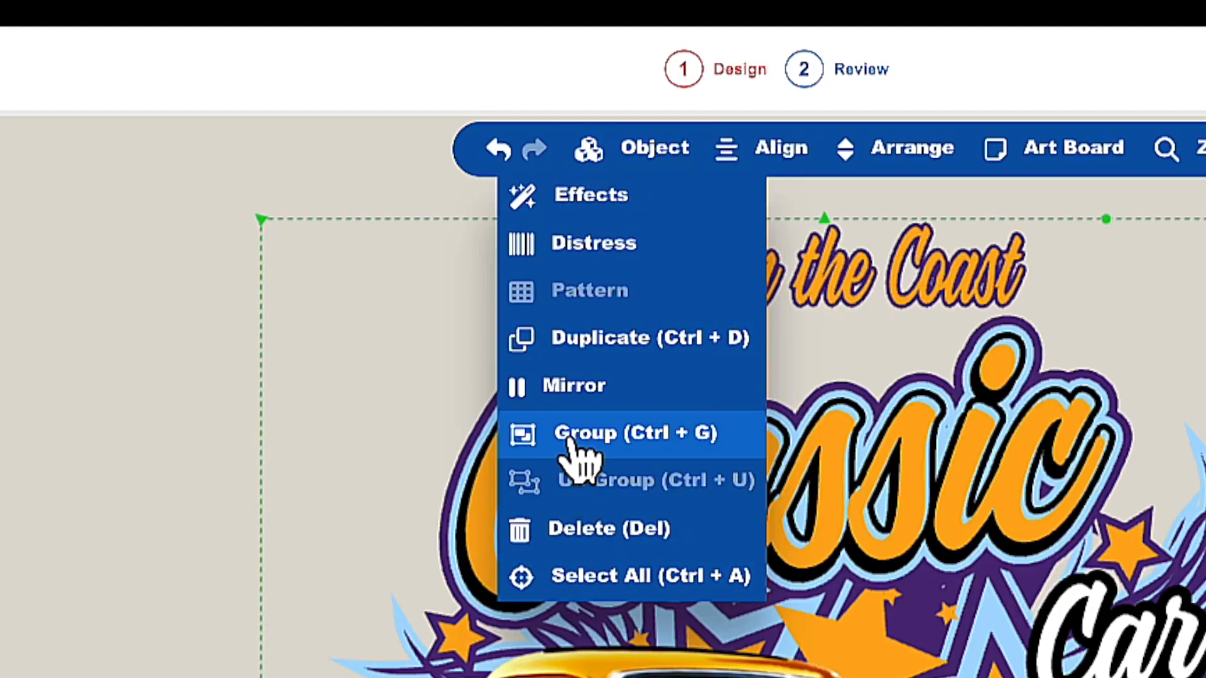
left_click(574, 440)
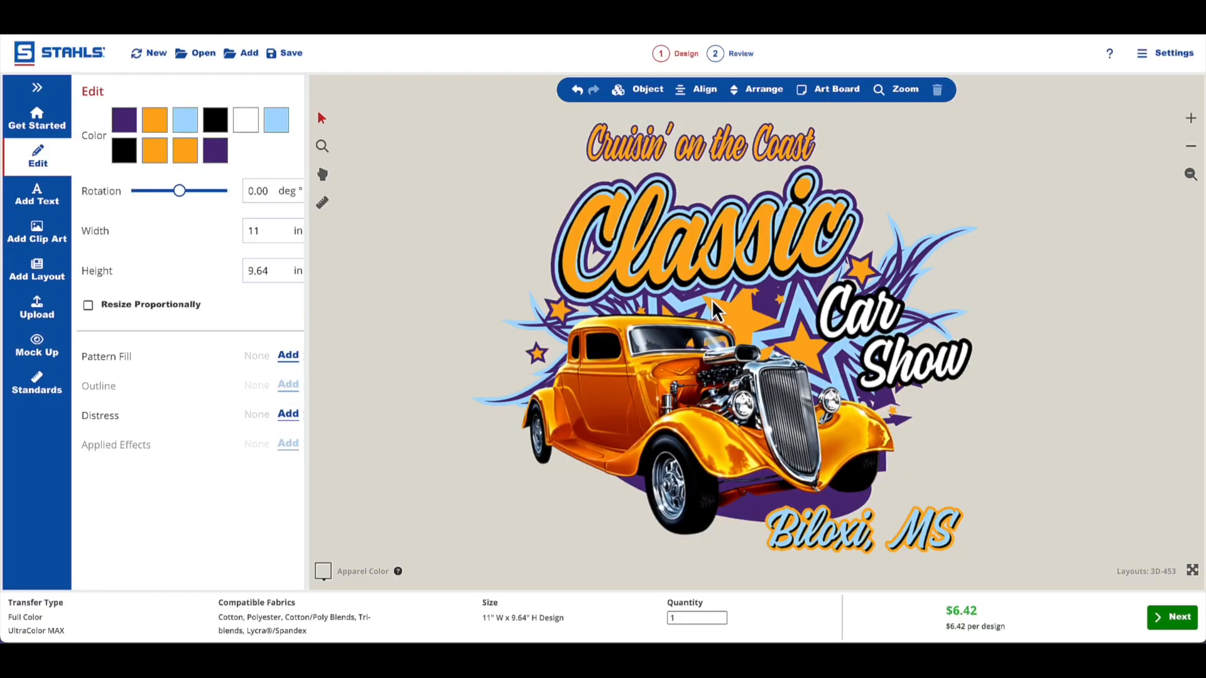
Move the grouped design slightly to the right as one piece and ungroup it
mouse_move(641, 232)
left_mouse_down()
mouse_move(565, 236)
mouse_move(544, 289)
mouse_move(640, 247)
mouse_move(641, 228)
left_mouse_up()
left_click_drag(853, 457, 881, 468)
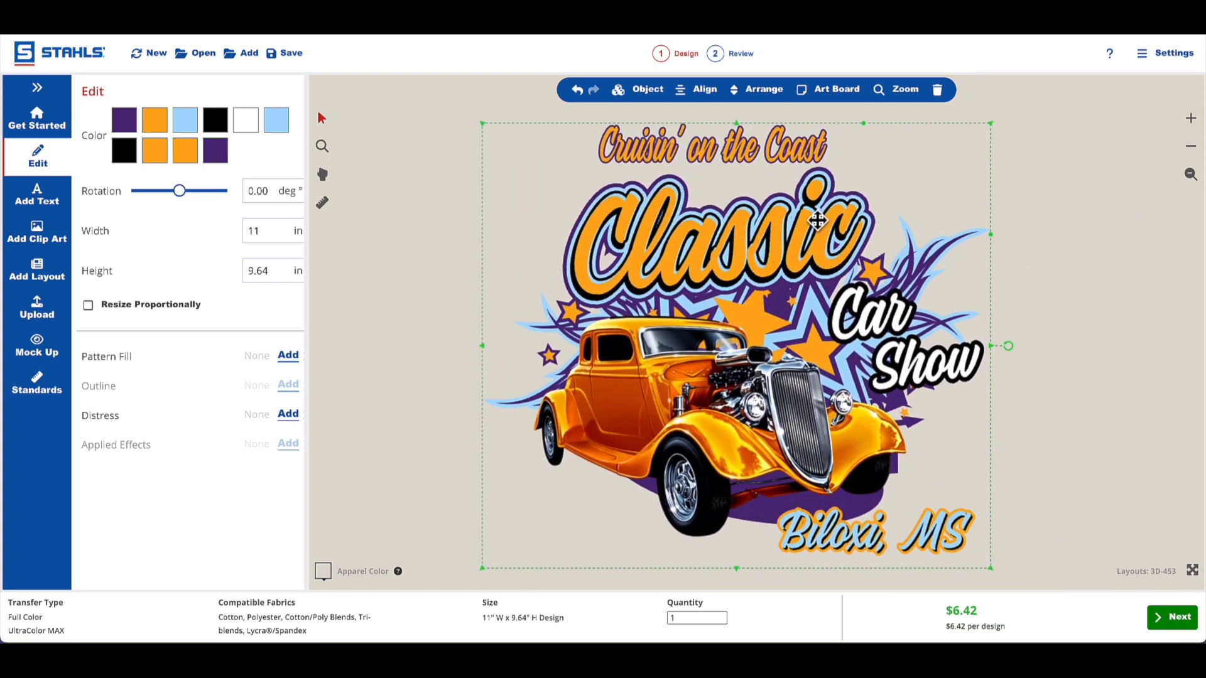
left_click(650, 94)
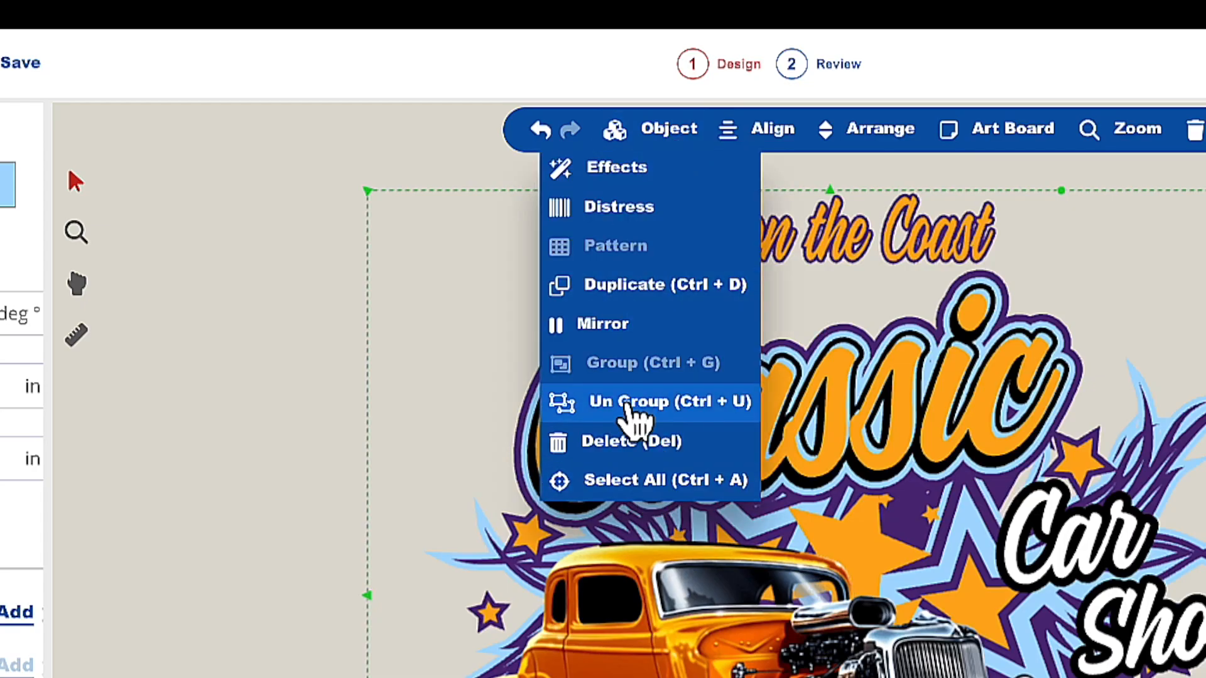
left_click(628, 405)
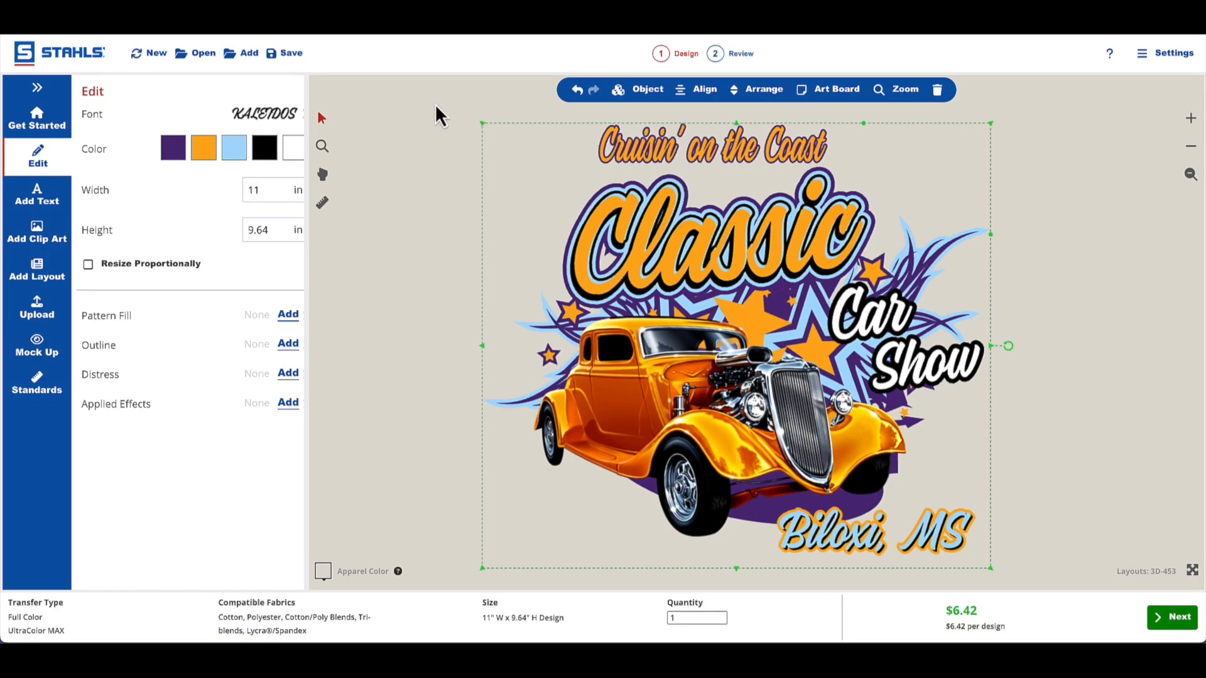
Select the whole design with a selection box around all elements and group it again
left_click(465, 115)
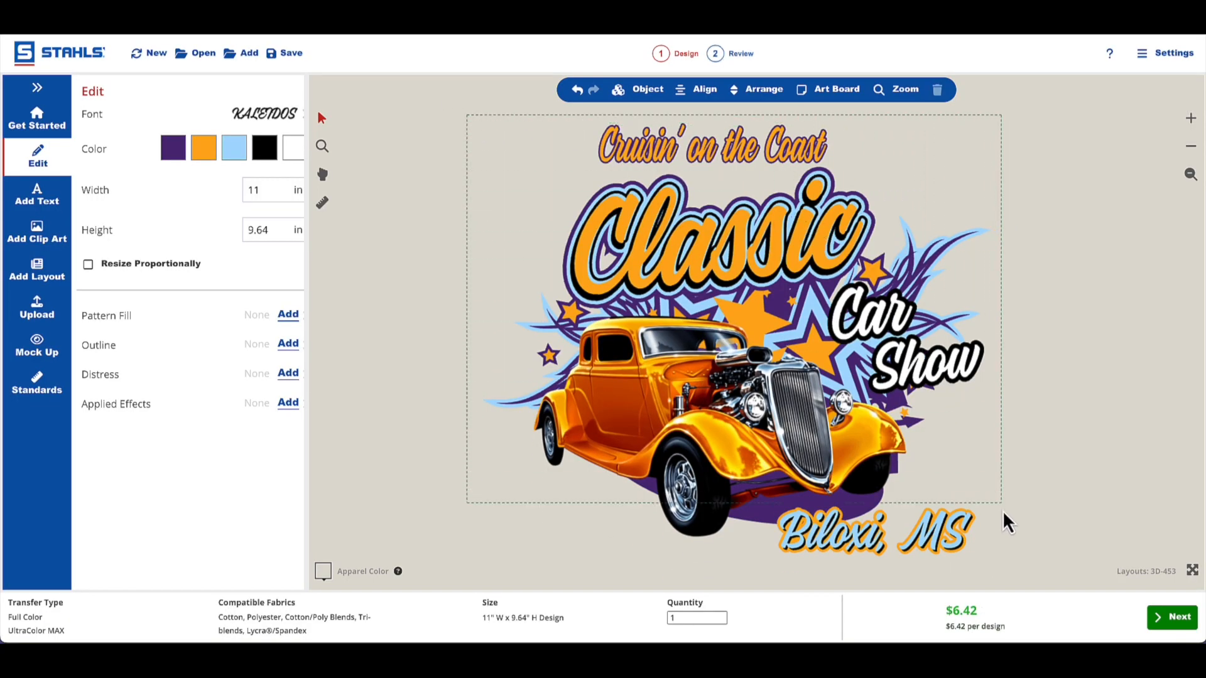
left_click(1004, 533)
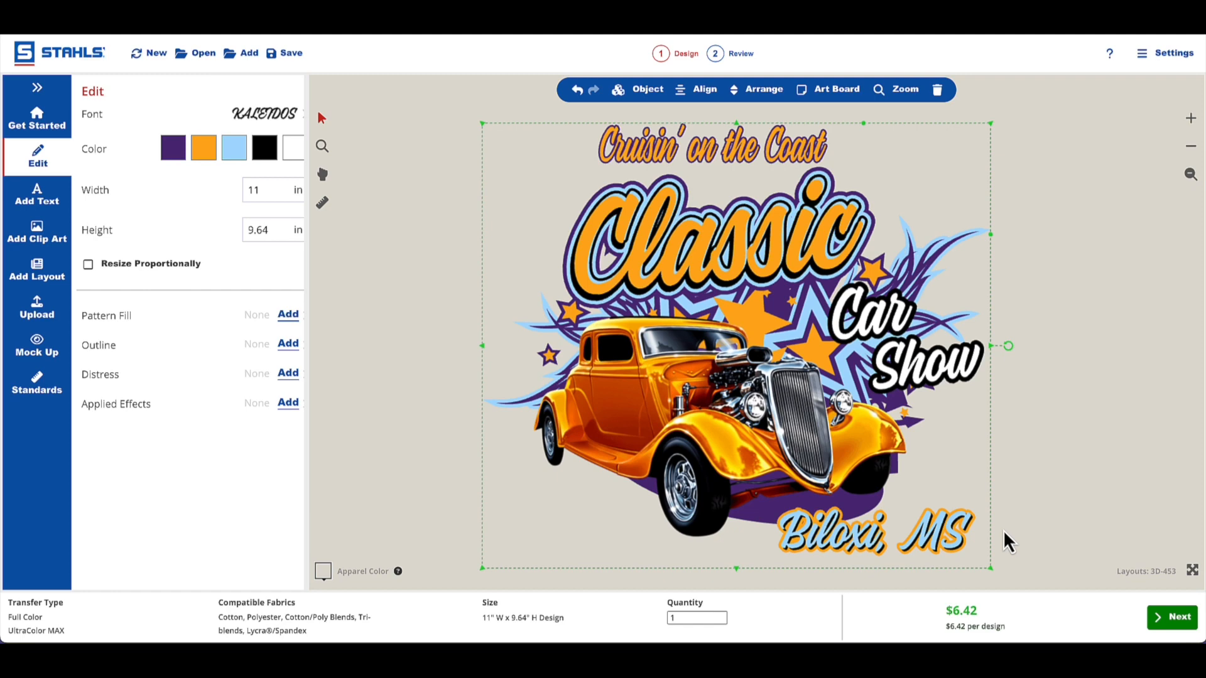
left_click(642, 91)
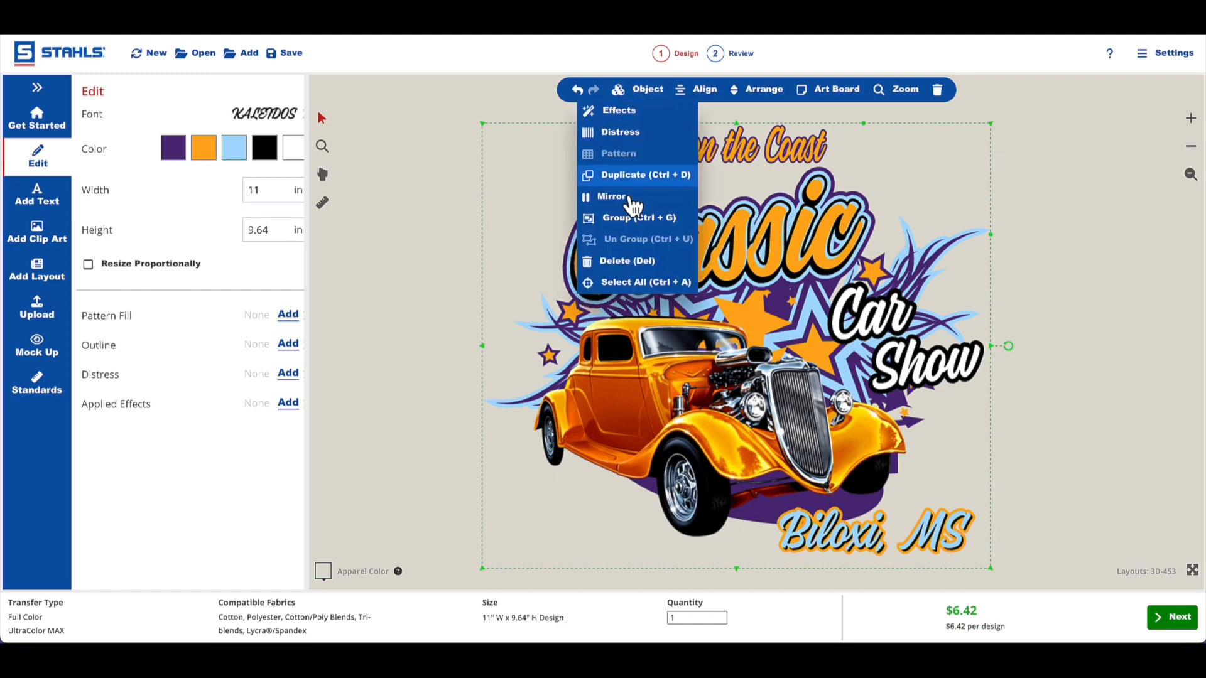
left_click(629, 221)
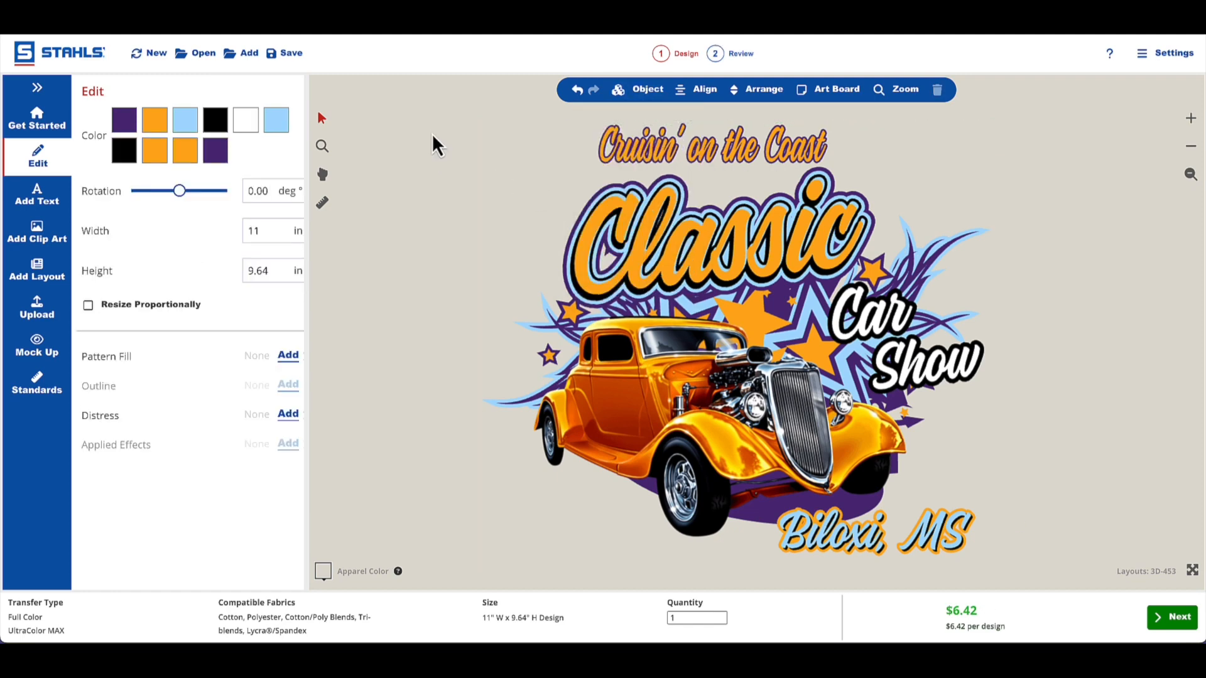